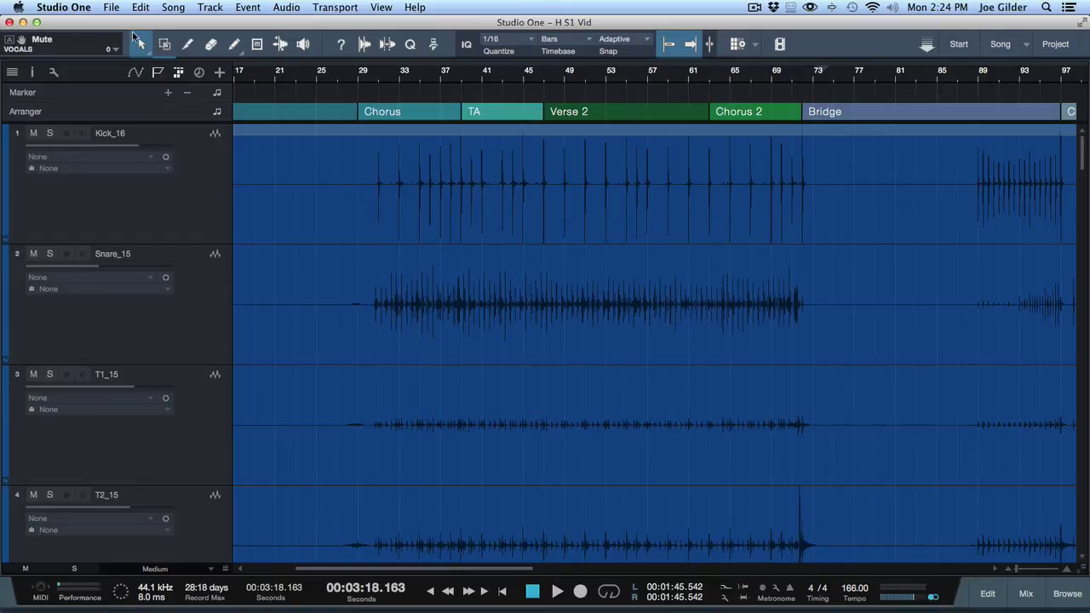
# Step: Select a range from about bar 30 to bar 43 on the Kick_16 event, and select the whole Snare_15 event
pyautogui.click(395, 185)
pyautogui.moveTo(364, 181); pyautogui.dragTo(503, 184)
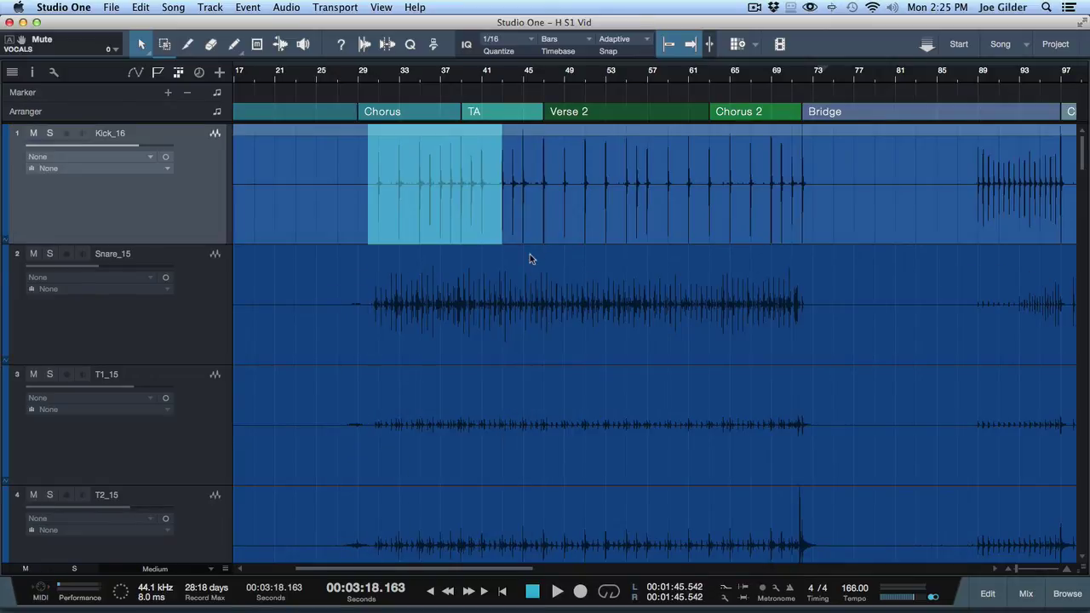
pyautogui.click(350, 322)
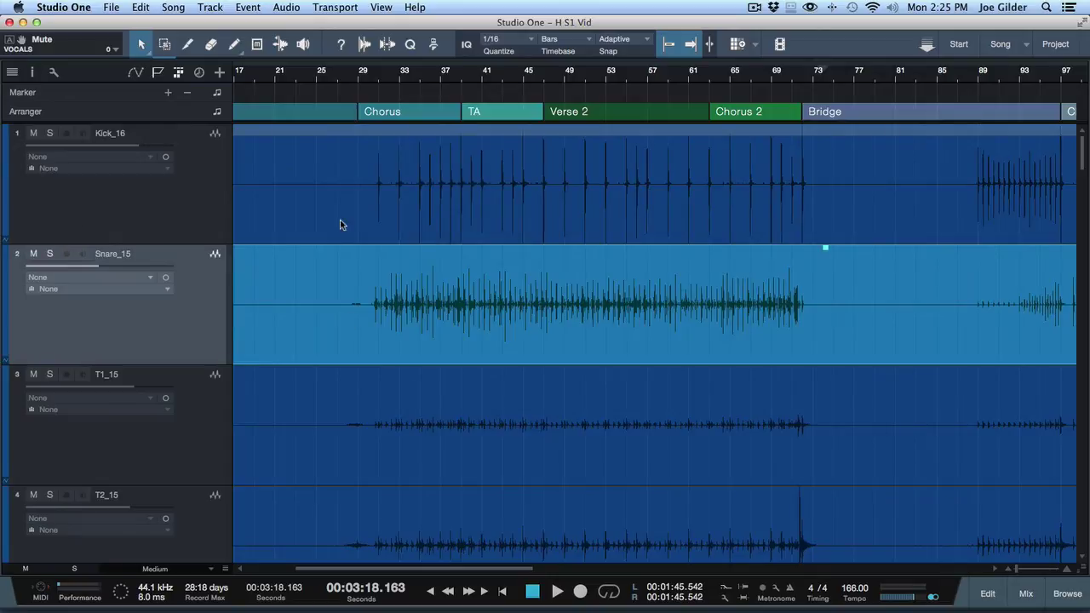
# Step: Delete about bars 19 to 27 of the Kick_16 event, undo the deletion, and alternate selecting the whole Snare_15 and Kick_16 events
pyautogui.moveTo(341, 182); pyautogui.dragTo(254, 213)
pyautogui.press('Delete')
pyautogui.hotkey('ctrl', 'z')
pyautogui.click(316, 274)
pyautogui.click(248, 133)
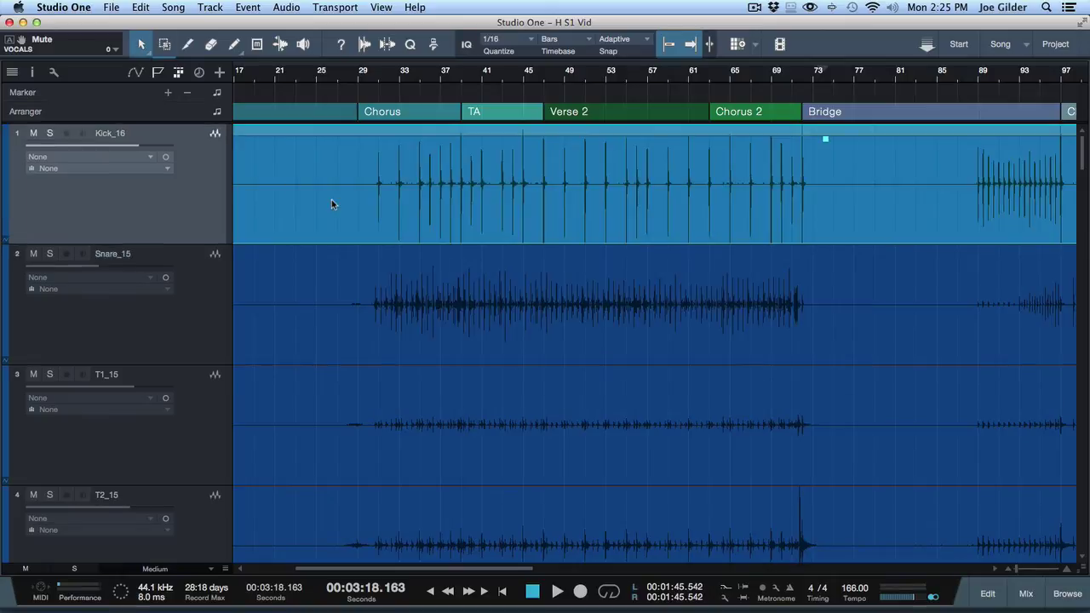
pyautogui.click(325, 296)
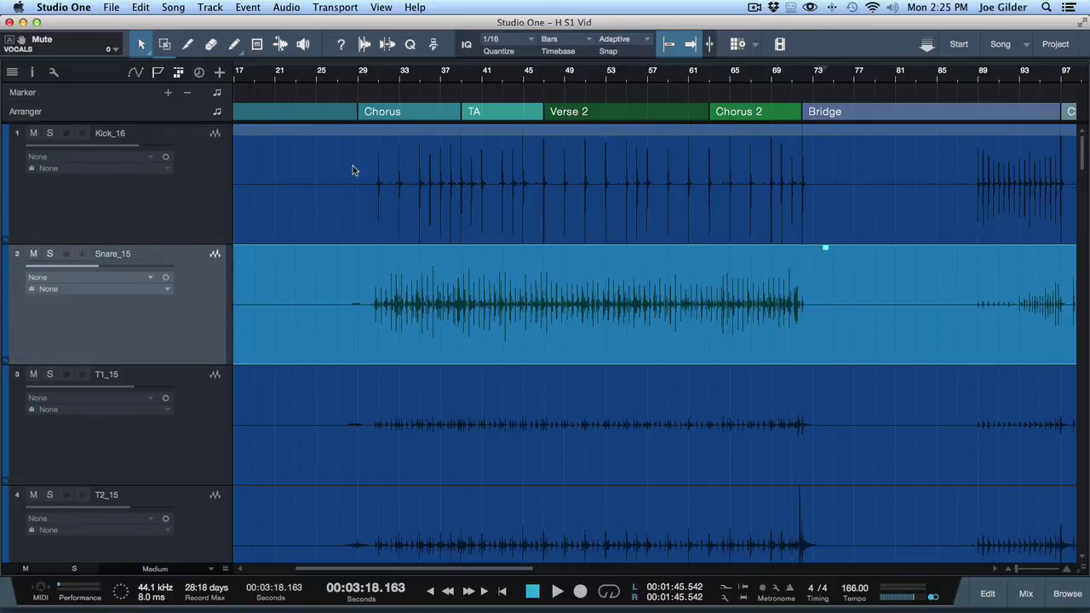
# Step: Delete the range from bar 19 to bar 27 across the Kick_16 and Snare_15 events together, and undo the deletion
pyautogui.press('alt')
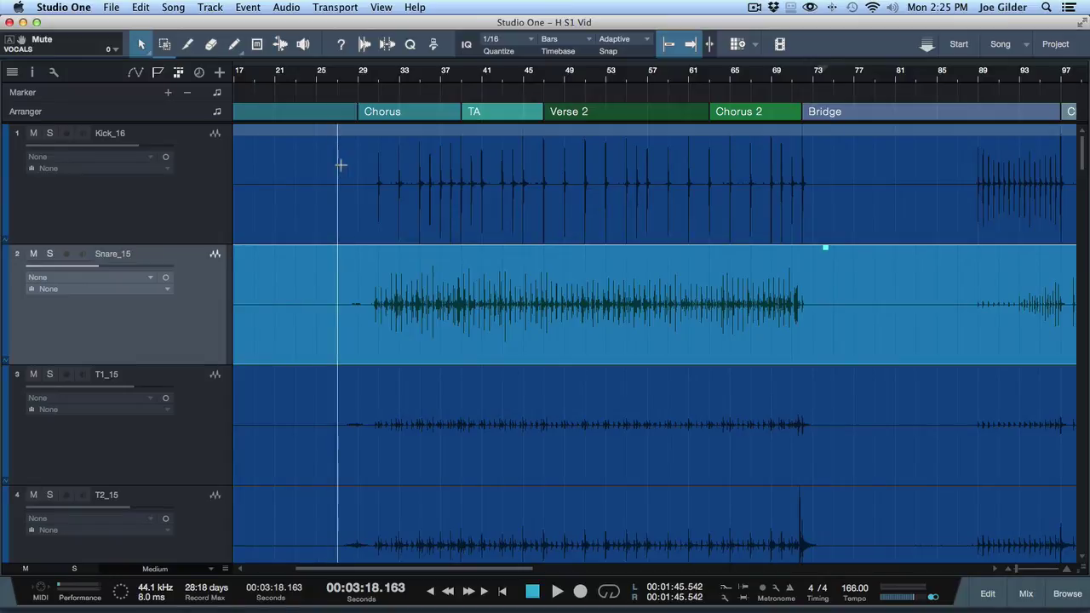
pyautogui.moveTo(334, 148); pyautogui.dragTo(253, 294)
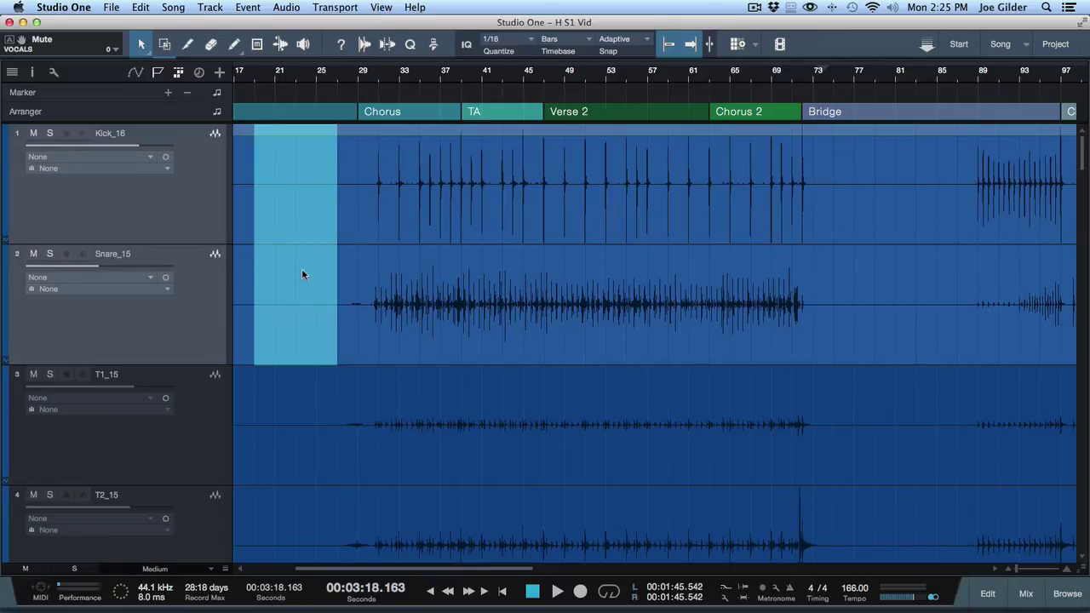
pyautogui.press('Delete')
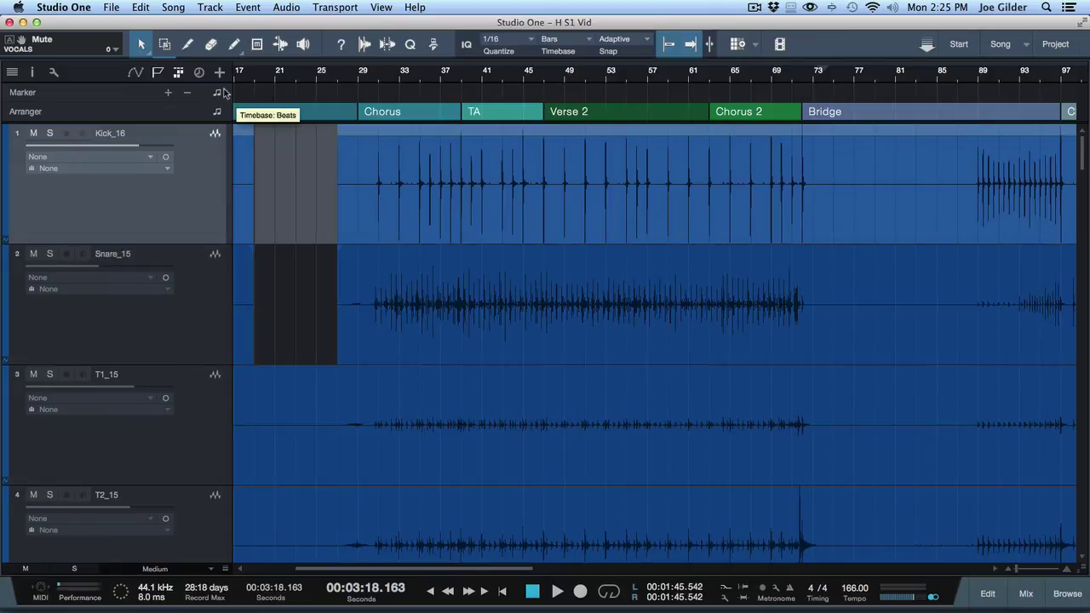
pyautogui.press('super+z')
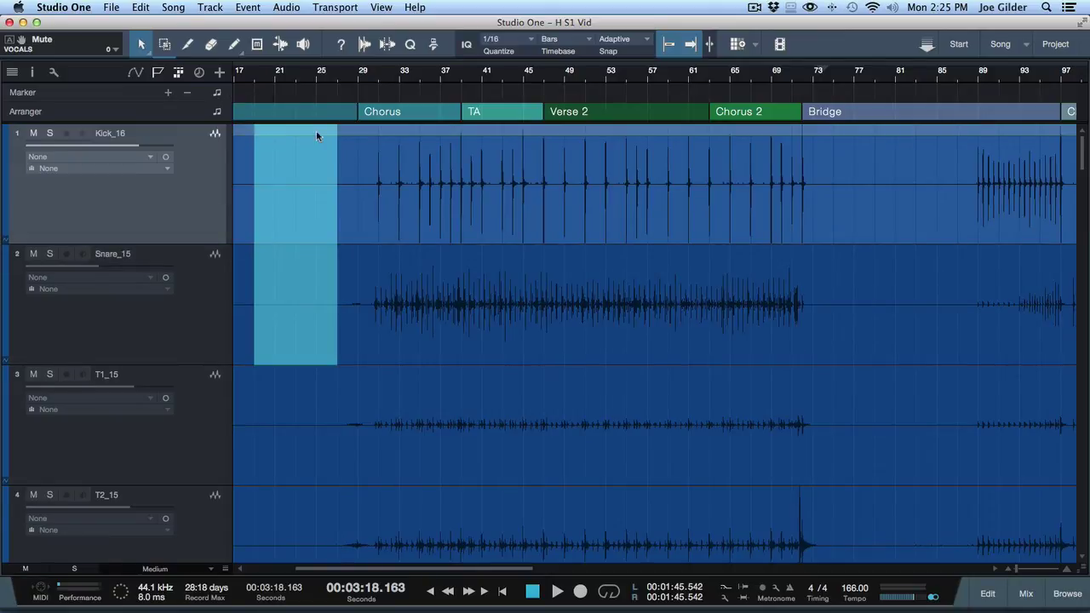
# Step: Set the Arrow tool's alternative tool to the Mute Tool and toggle muting on the Kick_16 and Snare_15 events
pyautogui.click(147, 58)
pyautogui.click(194, 155)
pyautogui.click(364, 204)
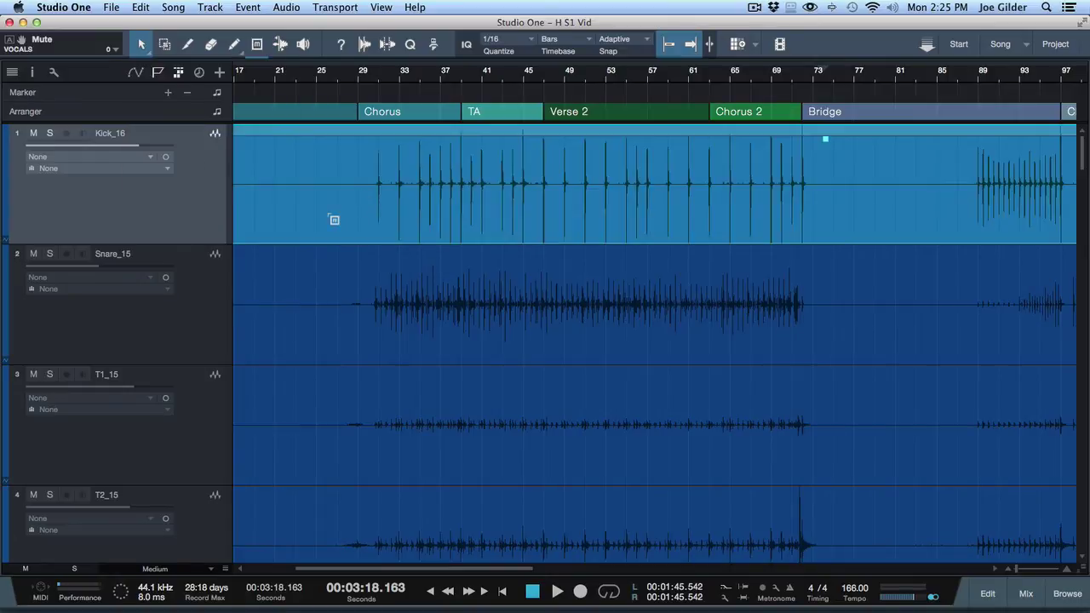
pyautogui.click(350, 308)
pyautogui.click(350, 307)
pyautogui.click(320, 210)
pyautogui.click(321, 209)
# Step: Set the Arrow tool's alternative tool to the Range Tool and temporarily invoke it over the Kick_16 event
pyautogui.rightClick(147, 58)
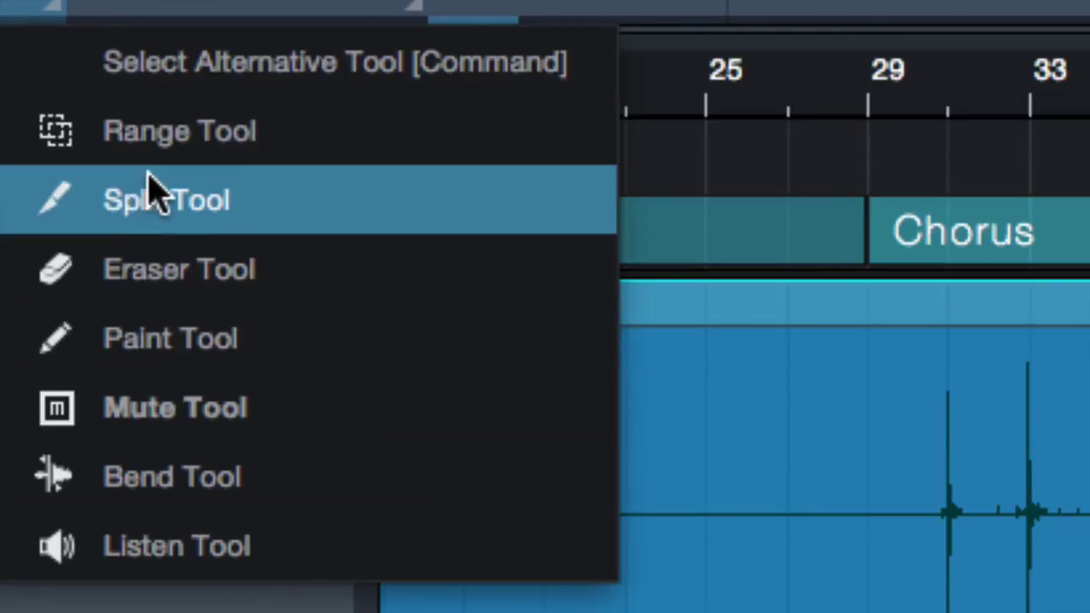
pyautogui.click(146, 133)
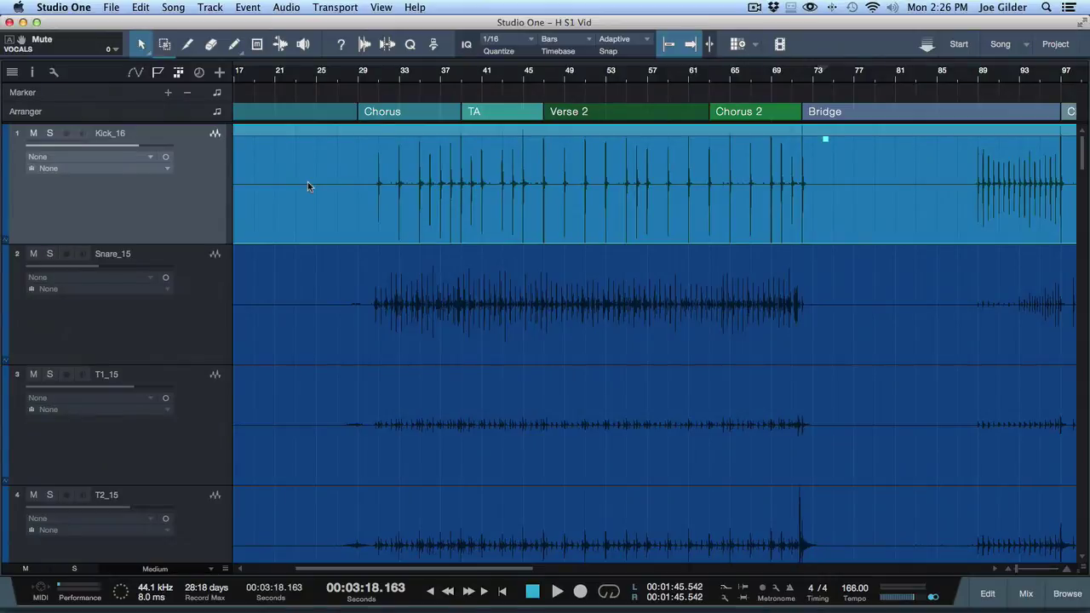
pyautogui.press('alt')
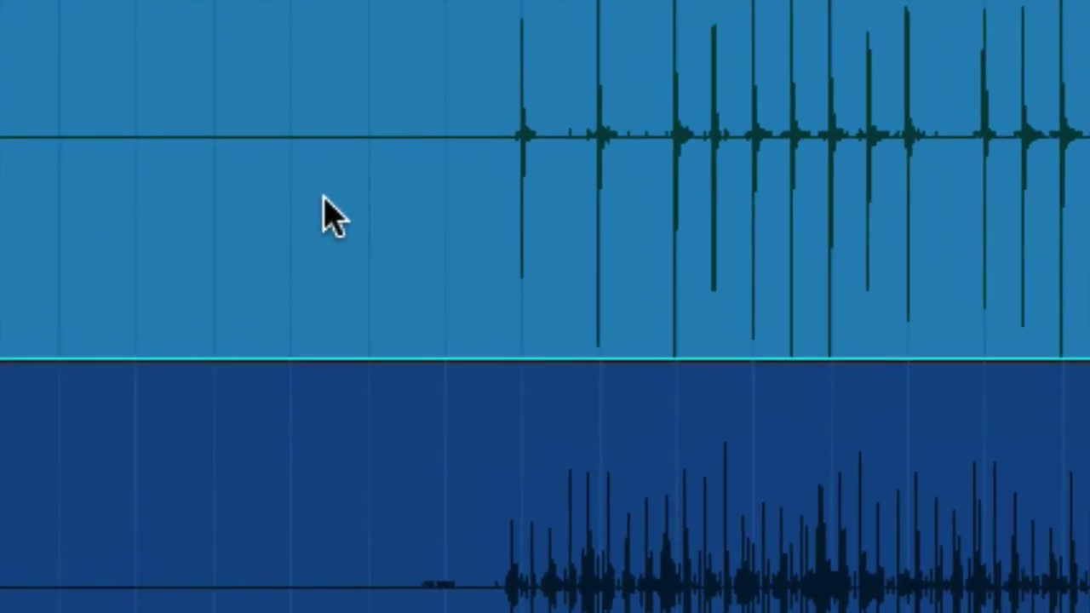
# Step: Set the Arrow tool's alternative tool to the Split Tool
pyautogui.press('alt')
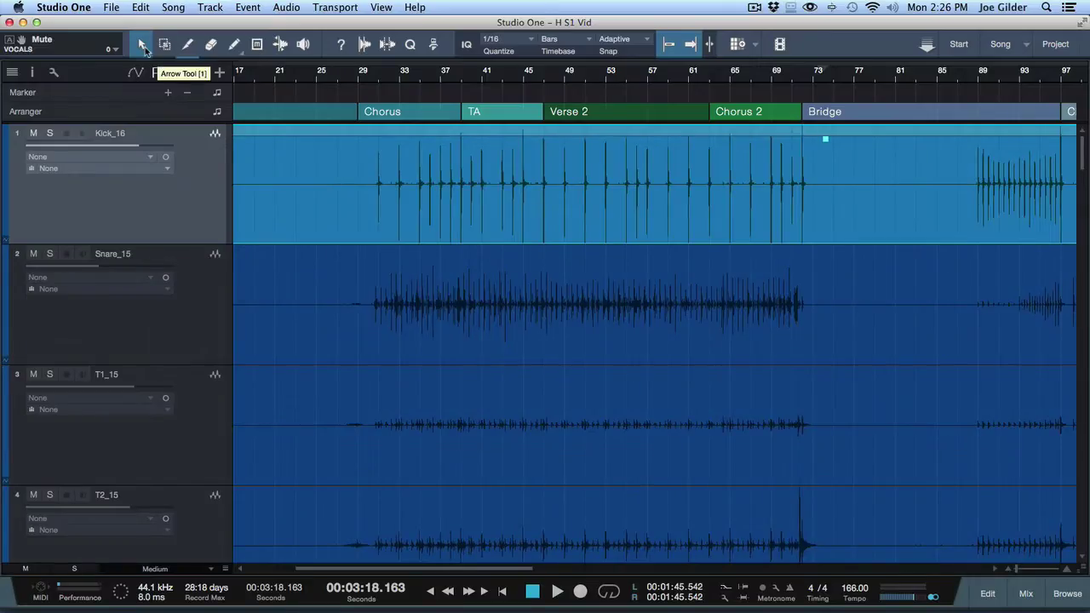
pyautogui.click(143, 46)
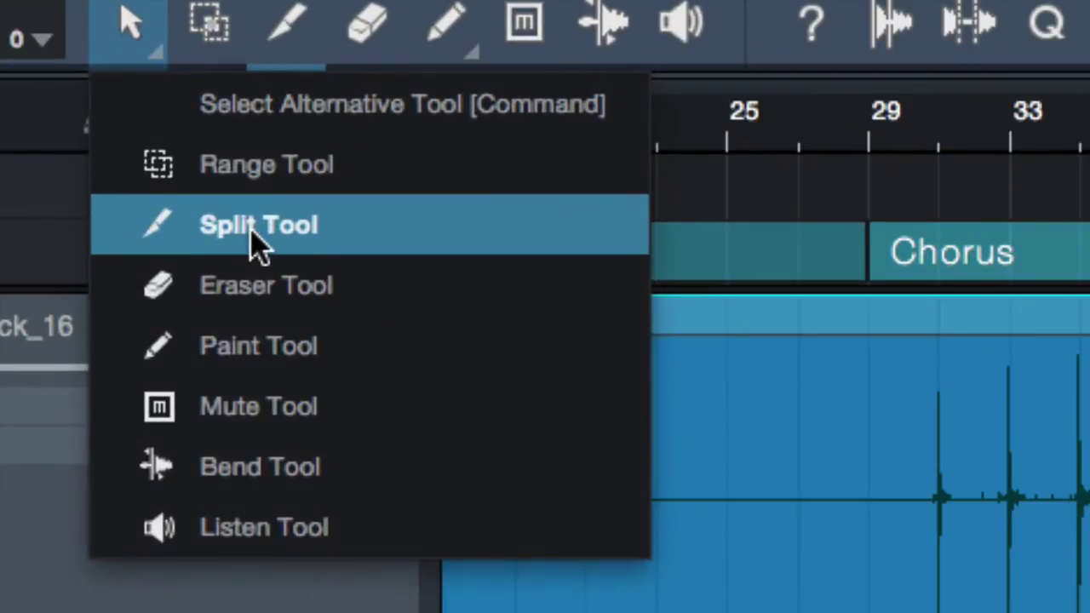
pyautogui.click(256, 243)
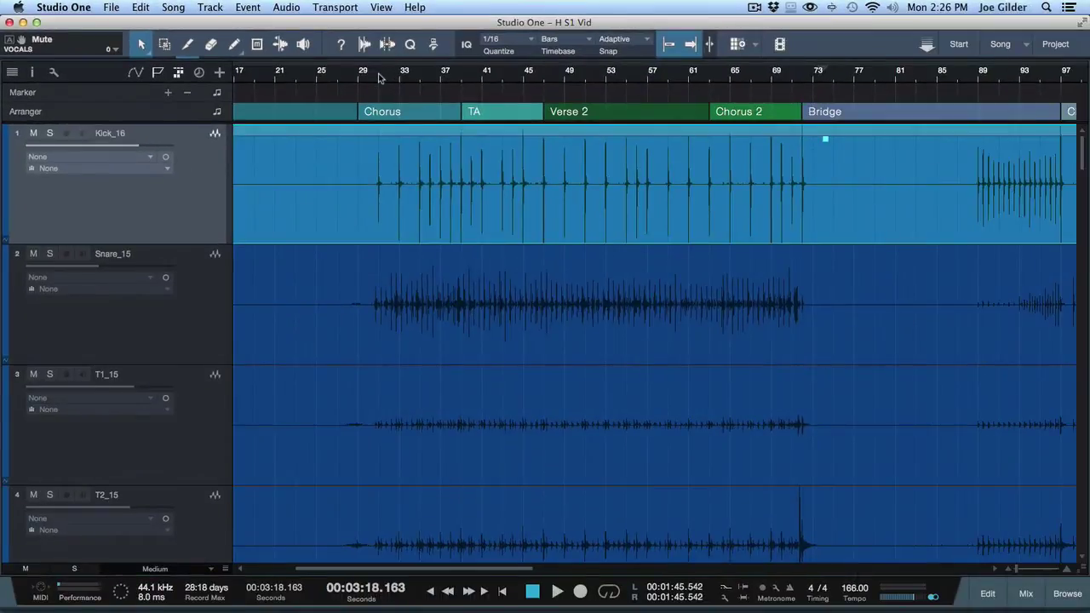
# Step: Isolate the kick hit at bar 31 by splitting the Kick_16 event just before its attack and after its decay
pyautogui.moveTo(380, 77); pyautogui.dragTo(380, 161)
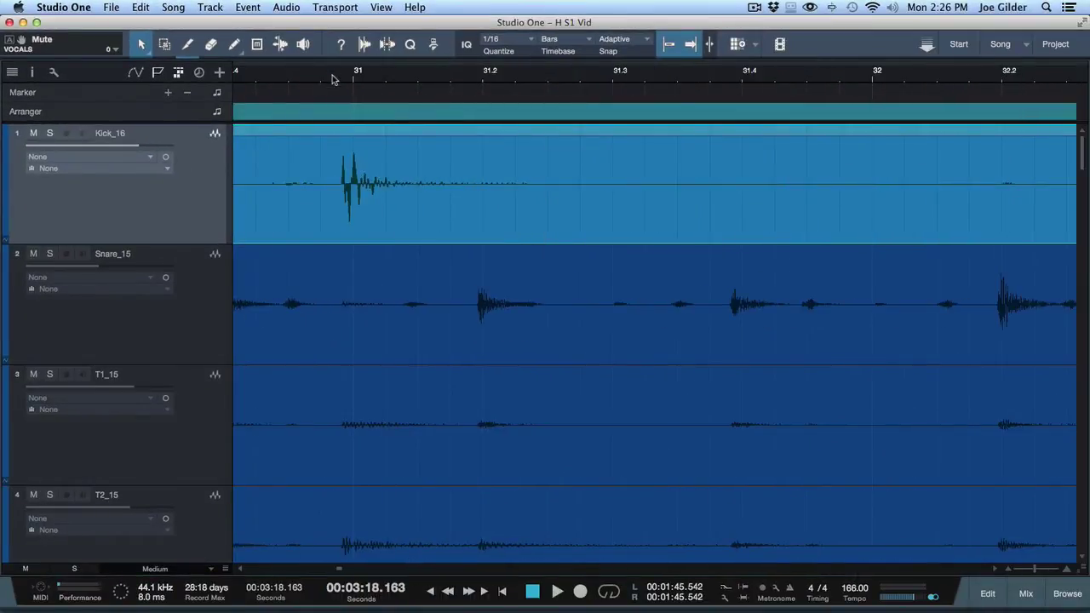
pyautogui.moveTo(332, 79); pyautogui.dragTo(332, 109)
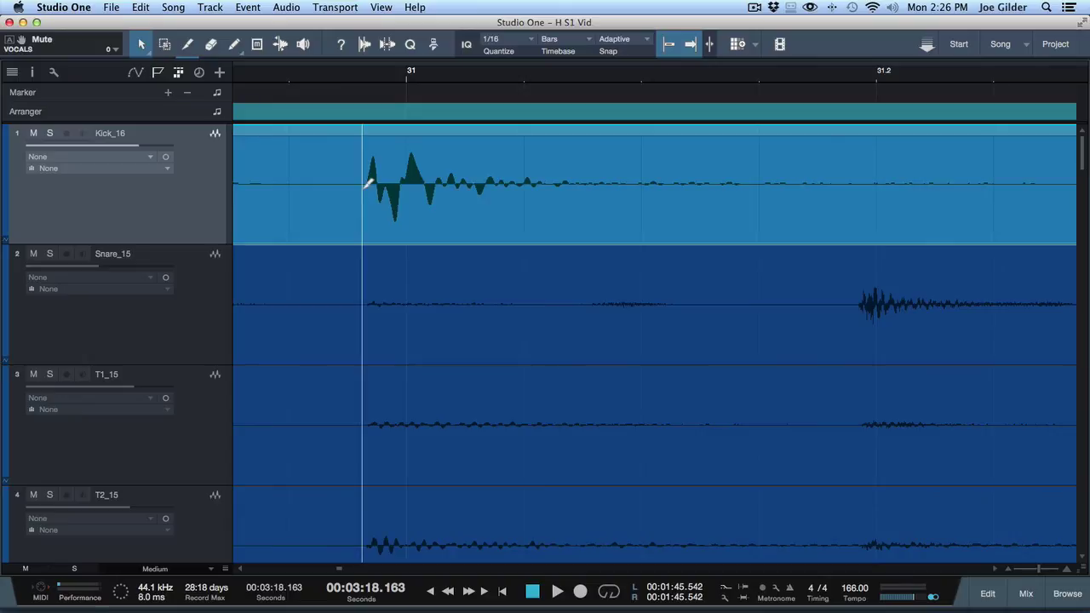
pyautogui.keyDown('alt'); pyautogui.click(363, 184); pyautogui.keyUp('alt')
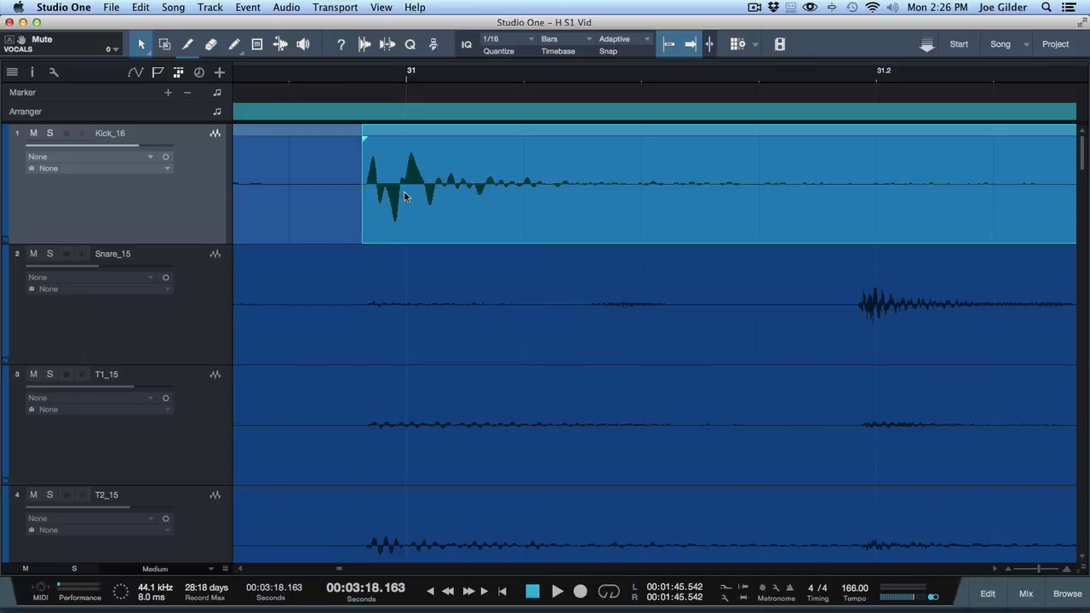
pyautogui.keyDown('alt'); pyautogui.click(642, 177); pyautogui.keyUp('alt')
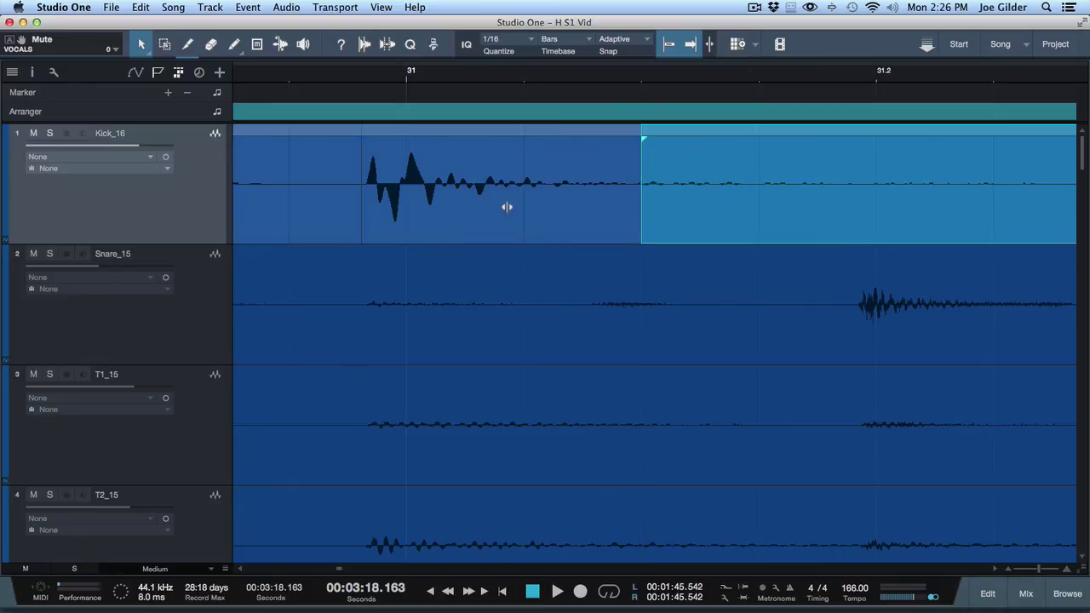
# Step: Shift the isolated kick hit at bar 31 slightly later and crossfade both of its edges with the neighbouring events
pyautogui.moveTo(507, 207)
pyautogui.mouseDown()
pyautogui.moveTo(487, 204)
pyautogui.moveTo(515, 207)
pyautogui.mouseUp()
pyautogui.press('x')
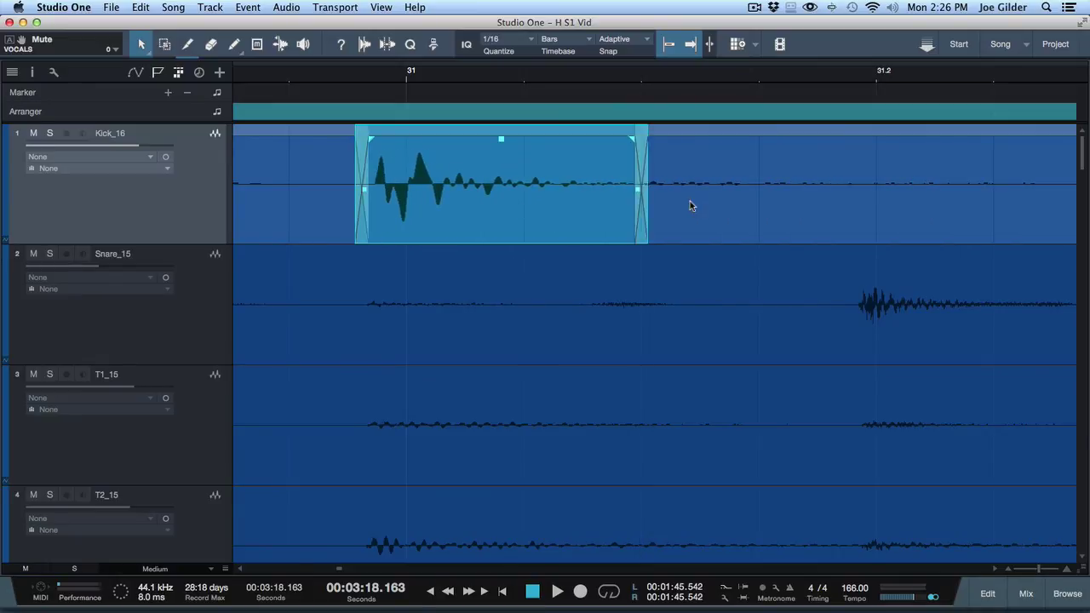
pyautogui.hscroll(10, 691, 205)
pyautogui.hscroll(-10, 690, 205)
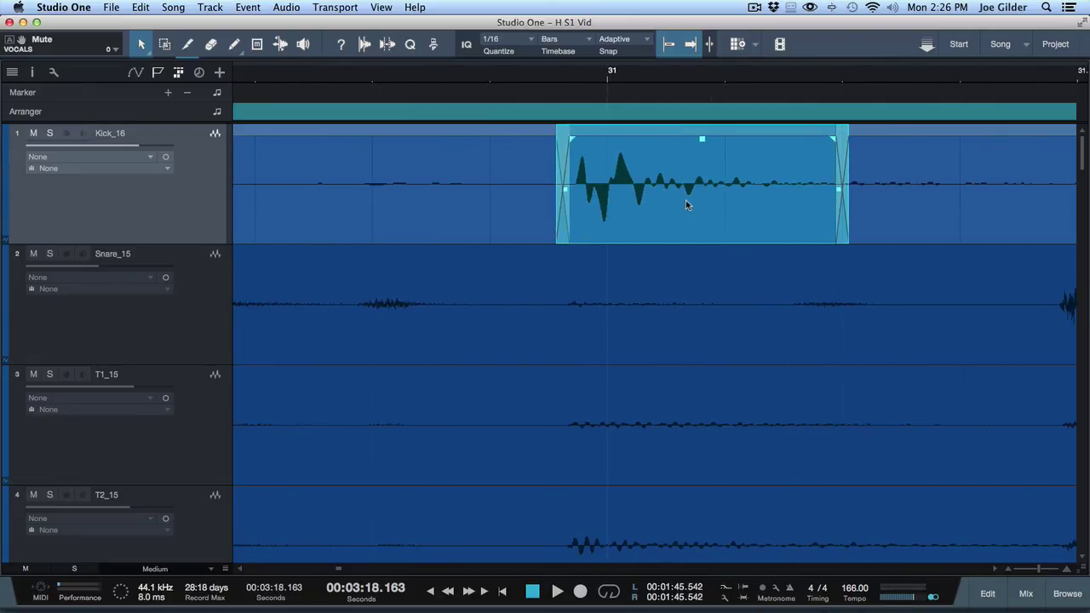
# Step: Switch among the Split, Range and Arrow tools and move the isolated kick hit near bar 31 slightly earlier
pyautogui.press('3')
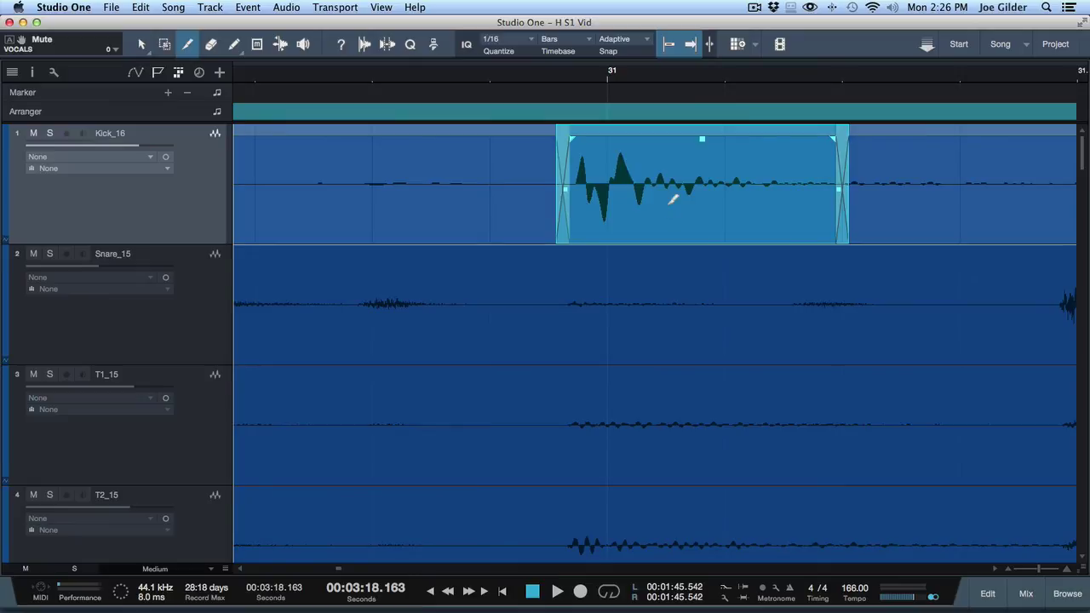
pyautogui.click(142, 44)
pyautogui.click(167, 46)
pyautogui.click(188, 45)
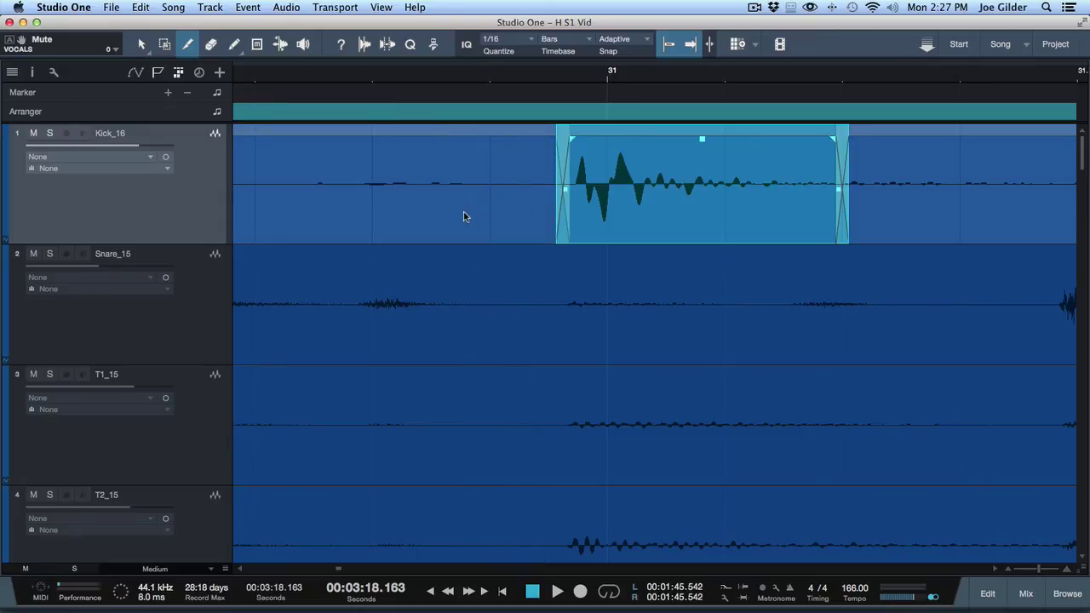
pyautogui.click(424, 208)
pyautogui.click(604, 212)
pyautogui.moveTo(624, 204); pyautogui.dragTo(589, 203)
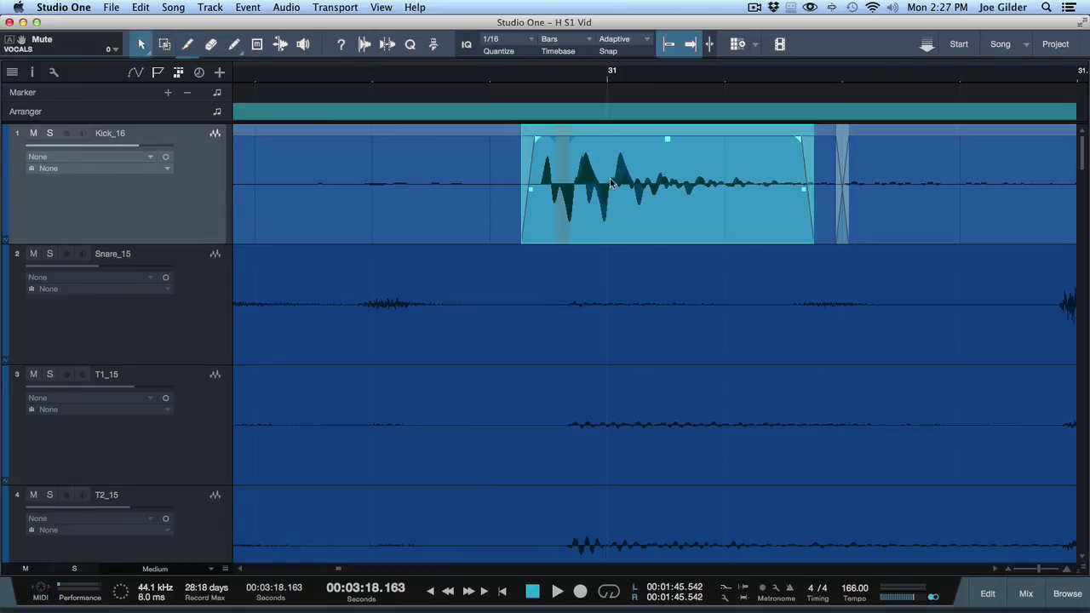
# Step: Switch between the Split and Arrow tools, and change the Arrow's alternative tool to the Eraser Tool and back to the Split Tool
pyautogui.click(191, 43)
pyautogui.click(138, 43)
pyautogui.press('3')
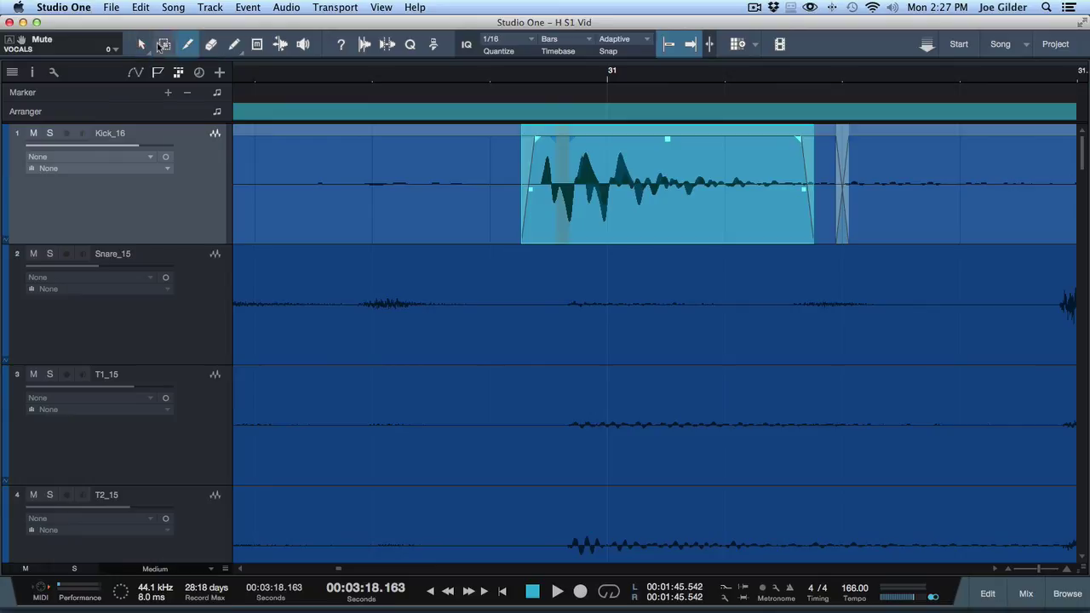
pyautogui.click(143, 45)
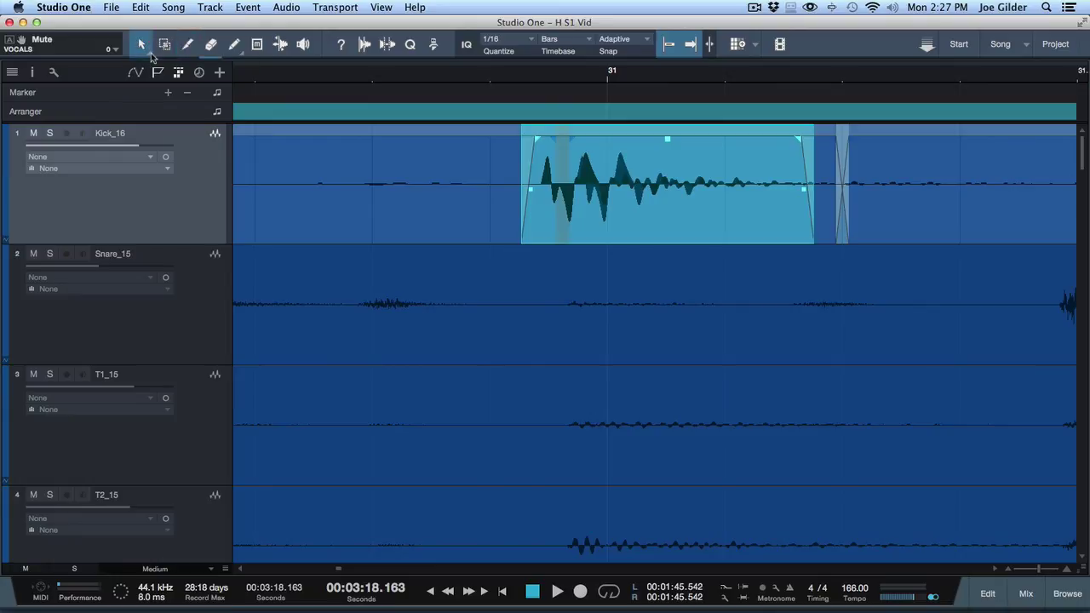
pyautogui.click(150, 53)
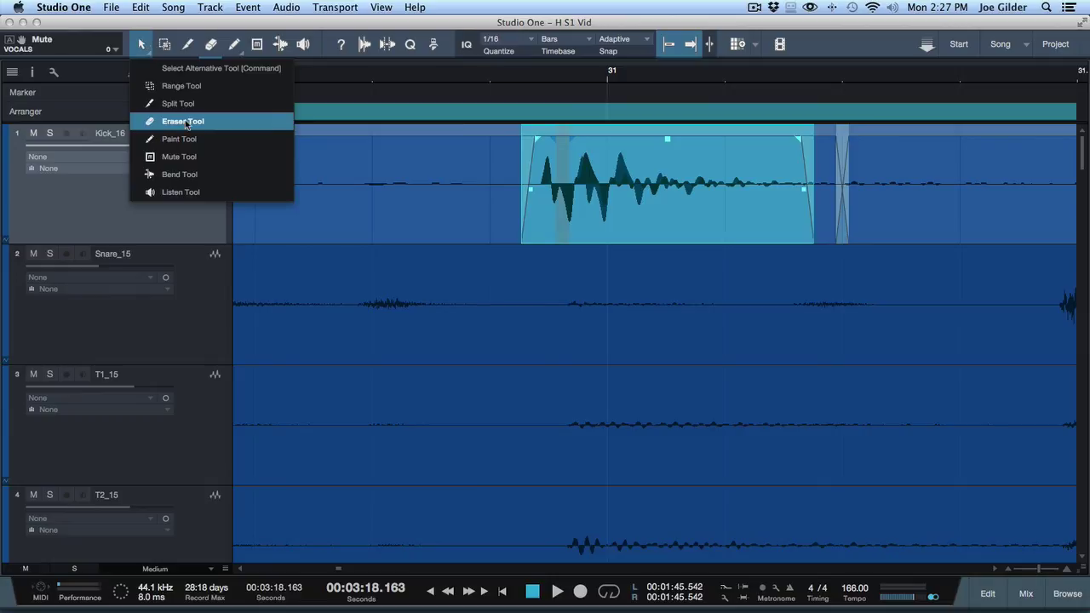
pyautogui.click(151, 56)
pyautogui.click(150, 56)
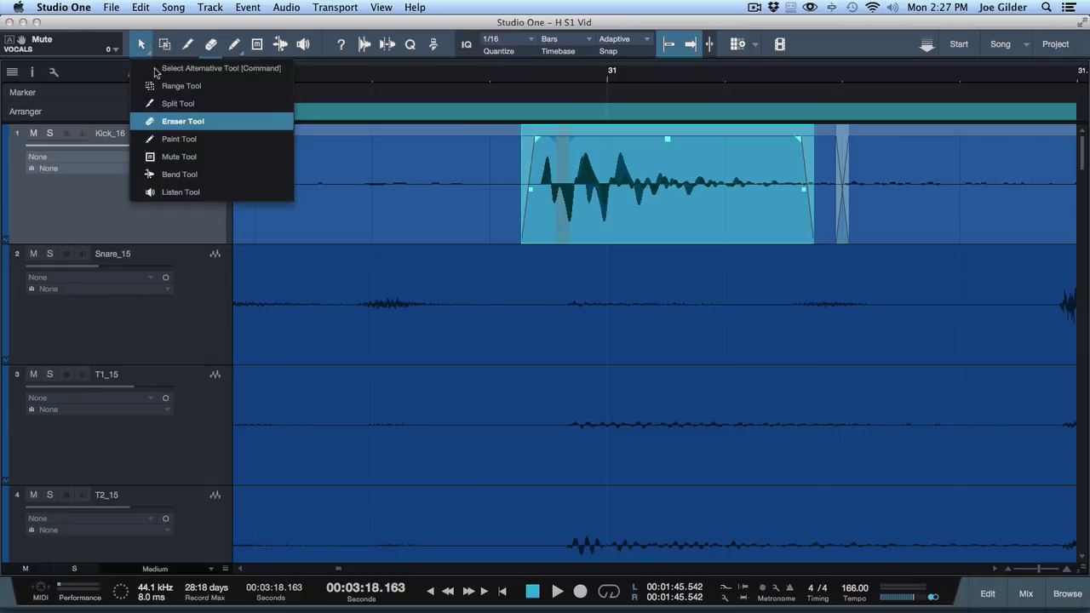
pyautogui.click(178, 109)
# Step: Undo the moves, crossfades and splits made on the Kick_16 event around bar 31
pyautogui.moveTo(576, 182); pyautogui.dragTo(414, 182)
pyautogui.moveTo(598, 252); pyautogui.dragTo(389, 287)
pyautogui.moveTo(454, 298); pyautogui.dragTo(739, 286)
pyautogui.press('Right')
pyautogui.press('Up')
pyautogui.press('Right')
pyautogui.hotkey('shift', 'Right')
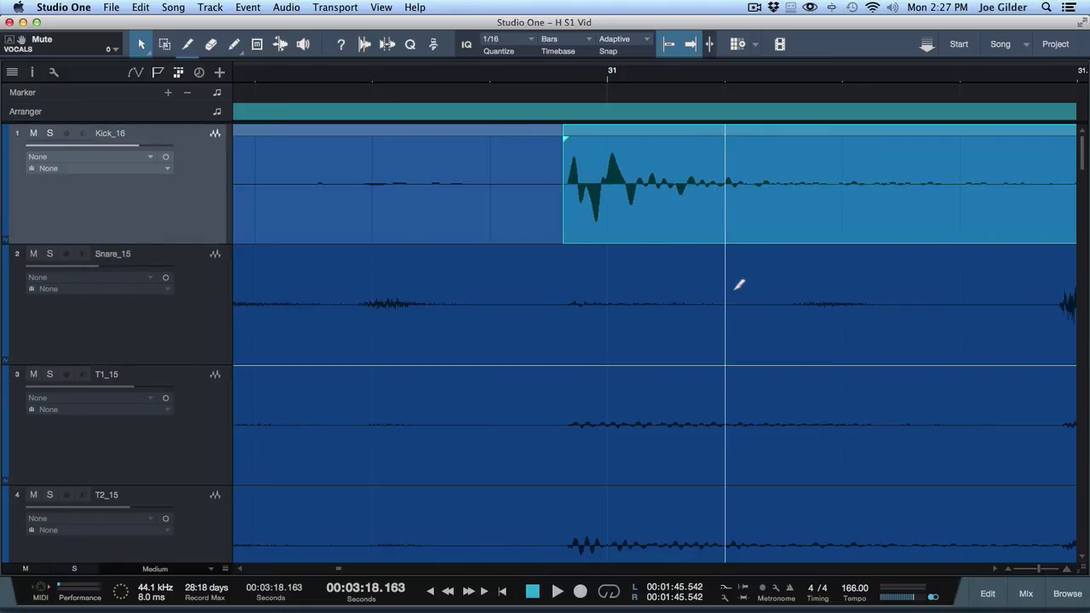
pyautogui.hotkey('shift', 'Left')
pyautogui.press('super+s')
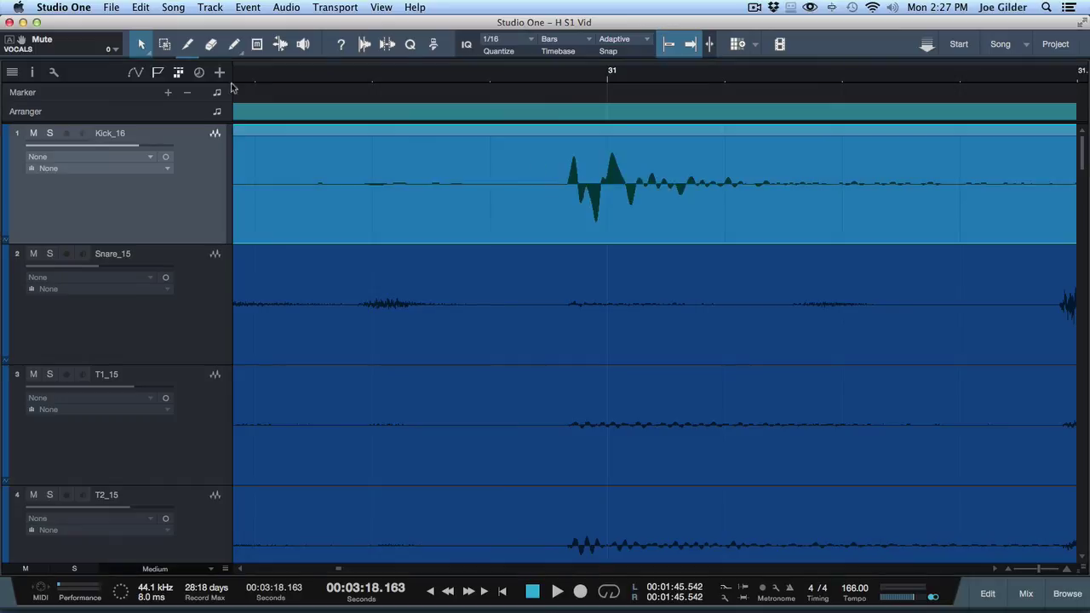
# Step: Set the Arrow tool's alternative tool to the Listen Tool and audition the Kick_16 event near bar 31
pyautogui.click(146, 49)
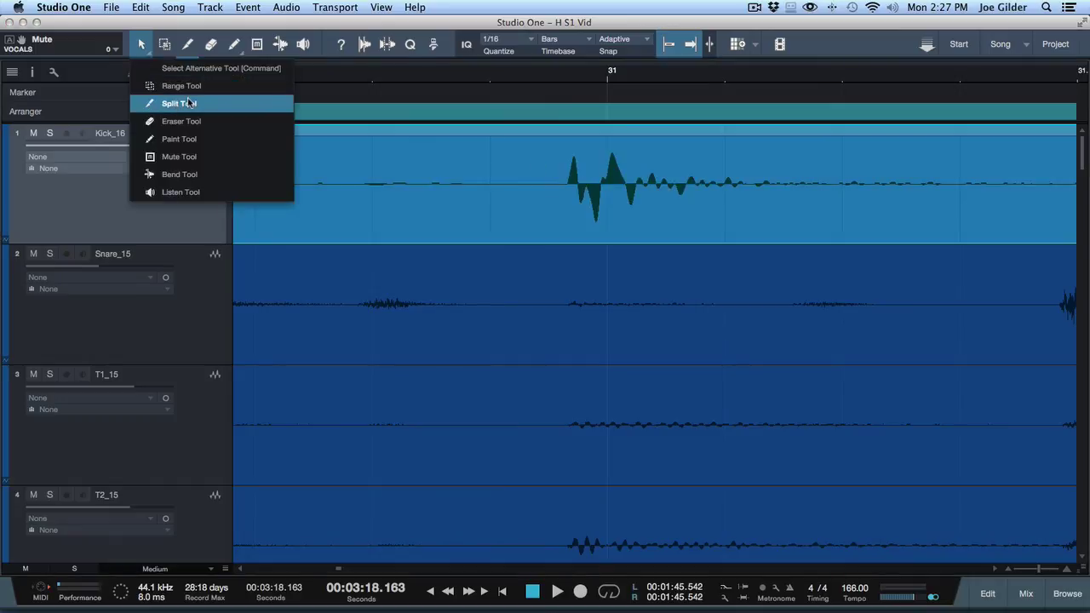
pyautogui.click(181, 192)
pyautogui.moveTo(613, 175); pyautogui.dragTo(645, 176)
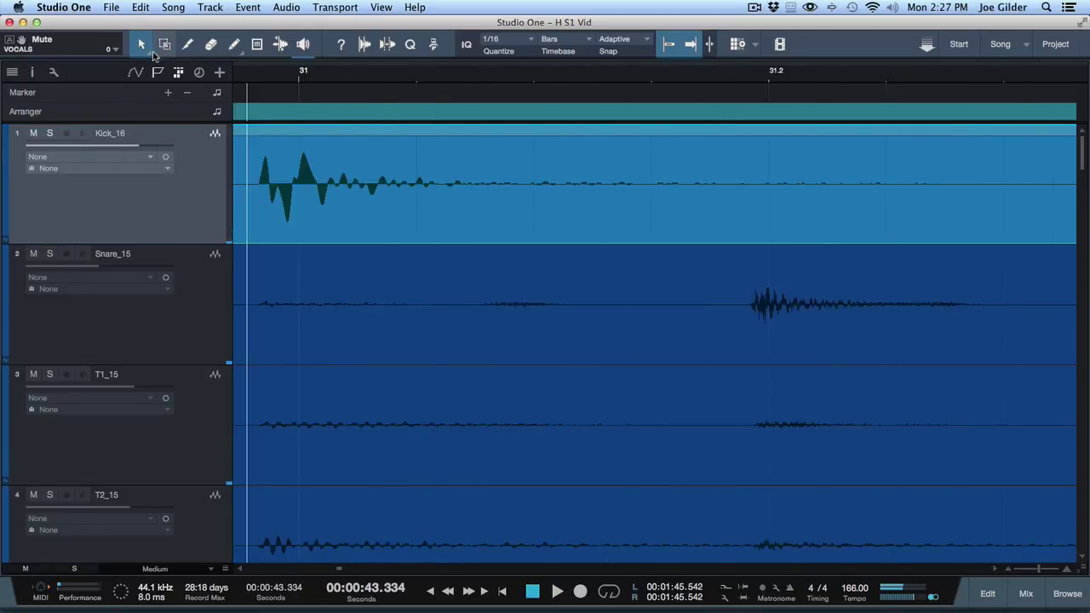
# Step: Set the Arrow tool's alternative tool back to the Range Tool
pyautogui.click(152, 54)
pyautogui.click(161, 86)
pyautogui.moveTo(494, 85); pyautogui.dragTo(499, 66)
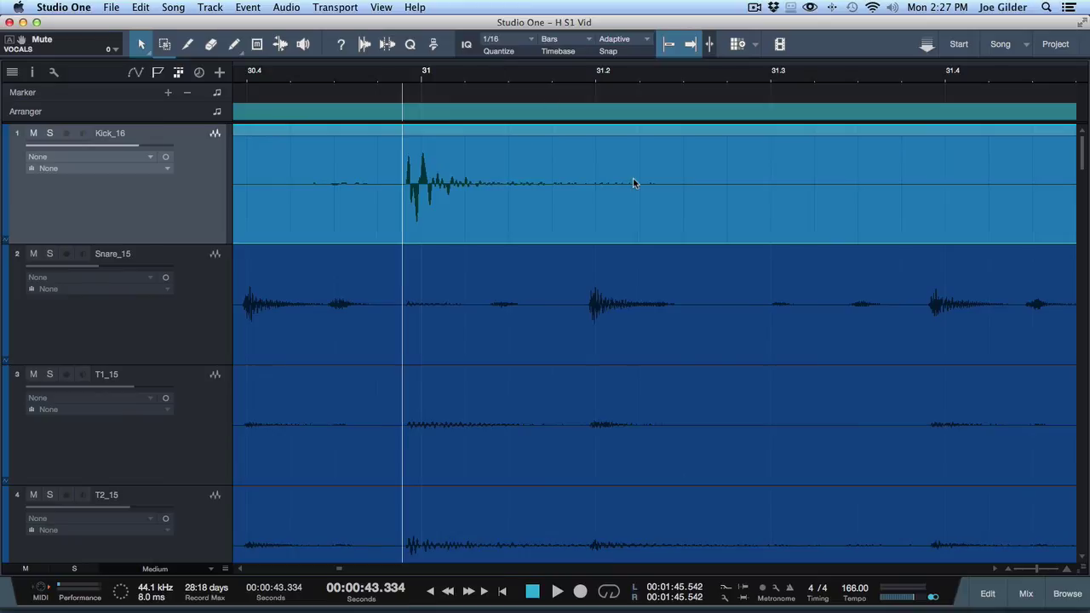